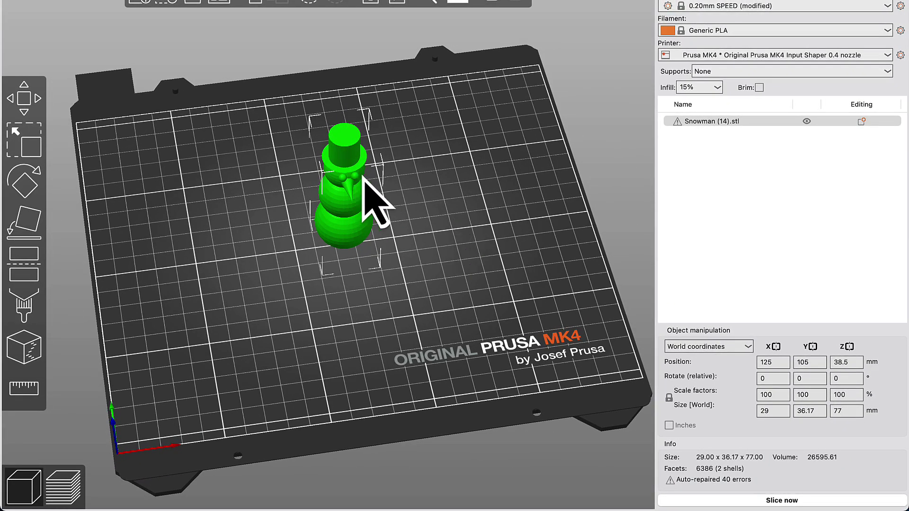
- Slice the snowman and limit the layer view to 60.80 mm
{"action": "left_click", "coordinate": [684, 500]}
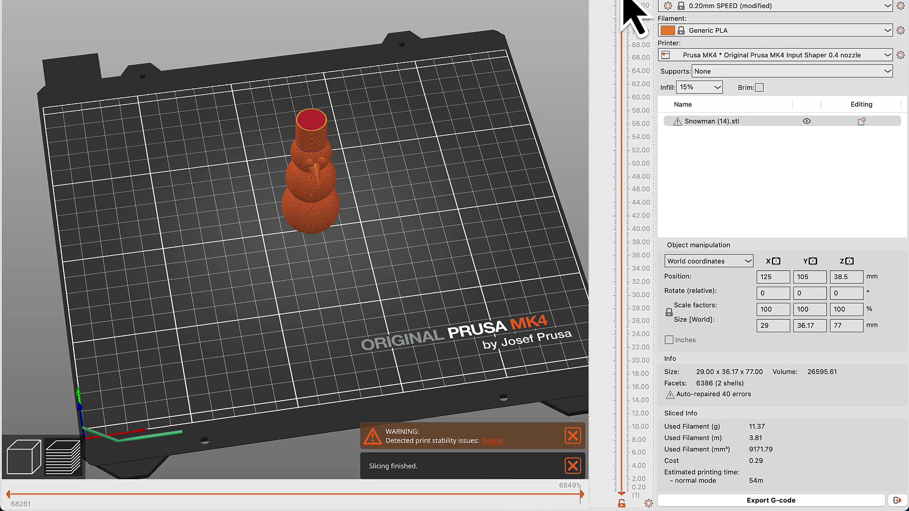
{"action": "left_click_drag", "start_coordinate": [621, 6], "coordinate": [611, 503]}
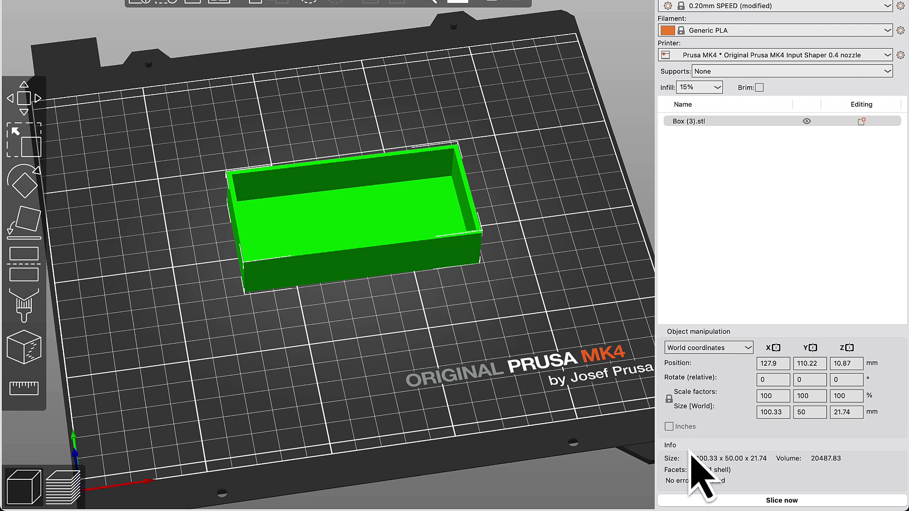
- Slice the box model and show only its layers up to 1.60 mm
{"action": "left_click", "coordinate": [730, 501]}
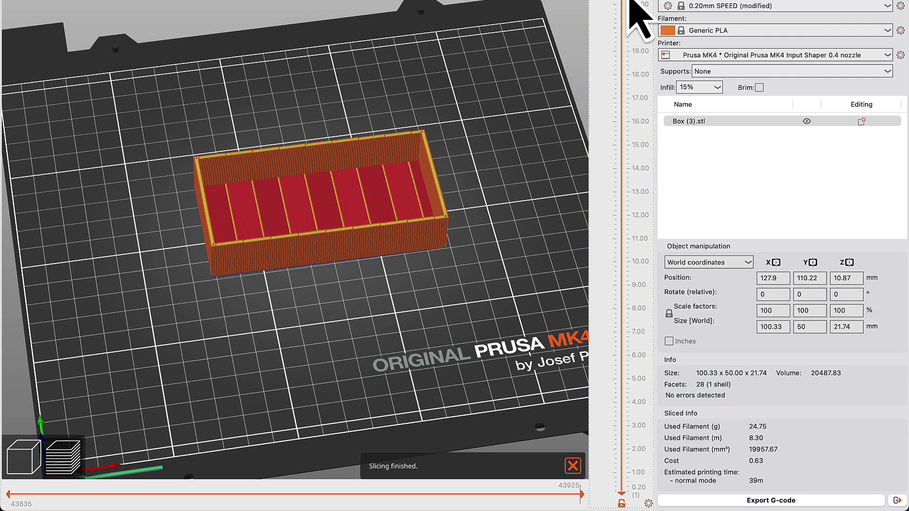
{"action": "left_click_drag", "start_coordinate": [631, 2], "coordinate": [615, 331]}
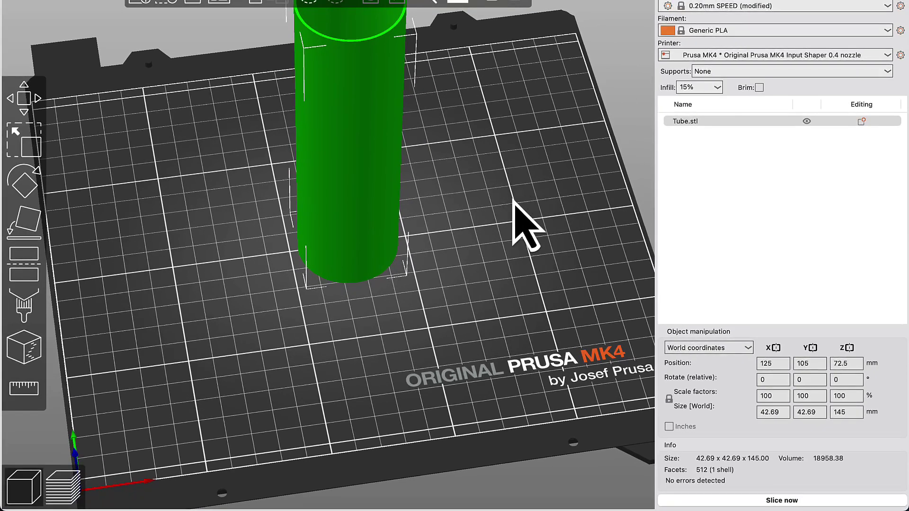
- Slice the tall tube and display only its first-layer ring on the bed
{"action": "left_click", "coordinate": [738, 499]}
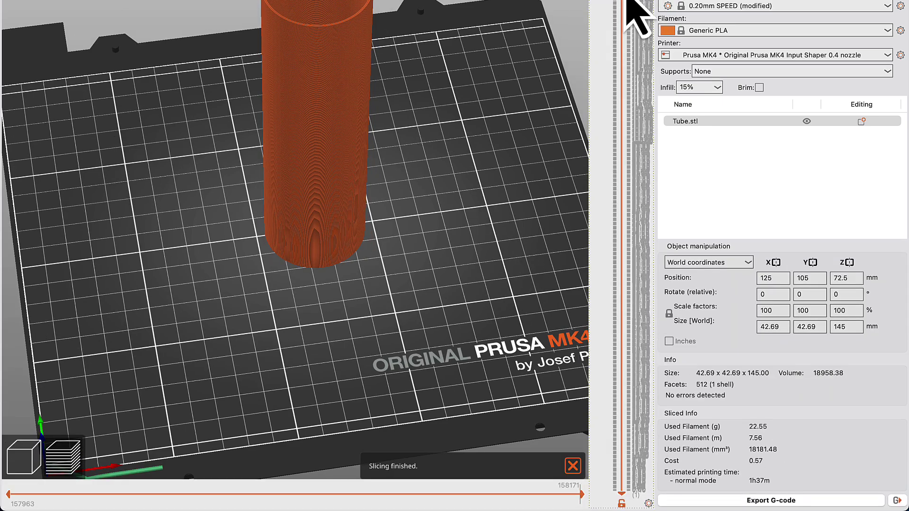
{"action": "left_click_drag", "start_coordinate": [629, 4], "coordinate": [623, 487]}
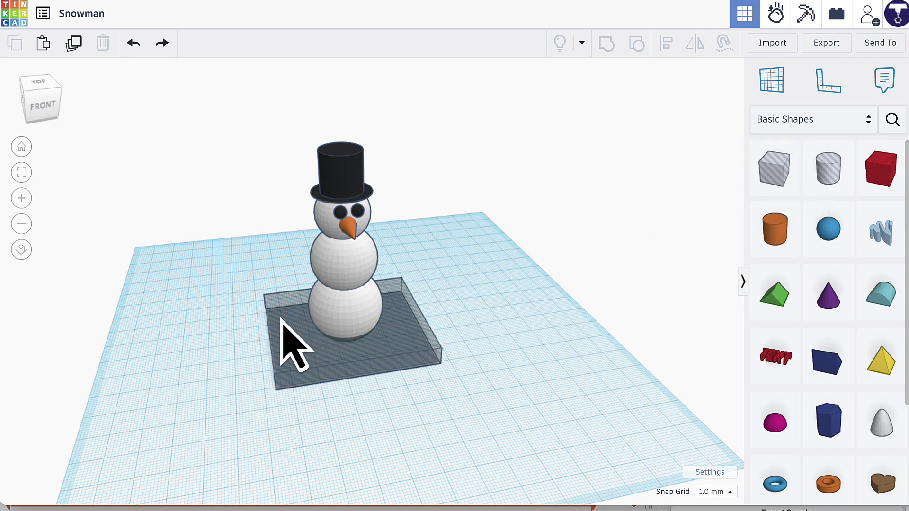
- Box-select the snowman together with the hole block around its base
{"action": "left_click_drag", "start_coordinate": [244, 303], "coordinate": [360, 332]}
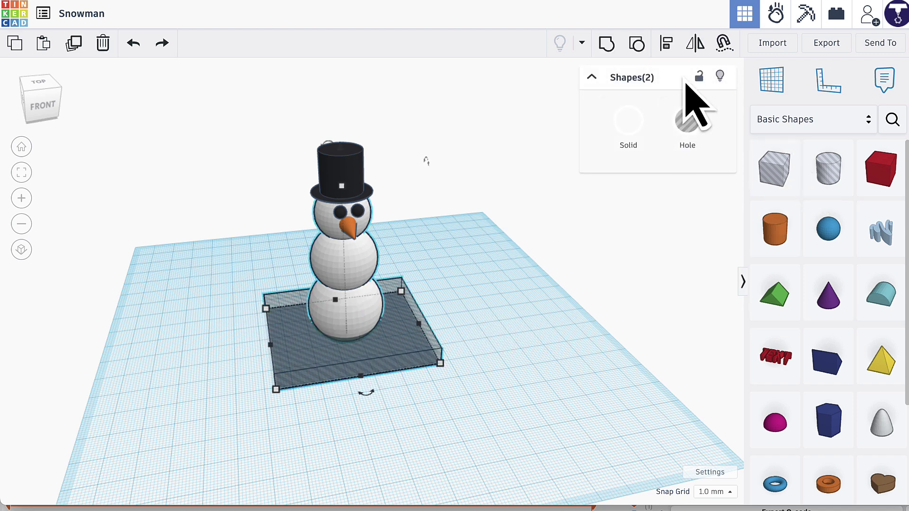
{"action": "left_click", "coordinate": [606, 44]}
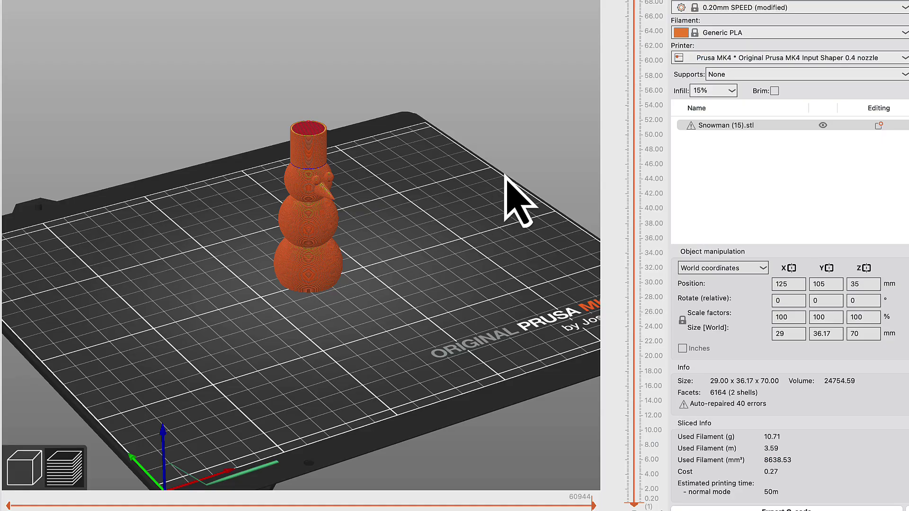
{"action": "left_click_drag", "start_coordinate": [640, 4], "coordinate": [592, 503]}
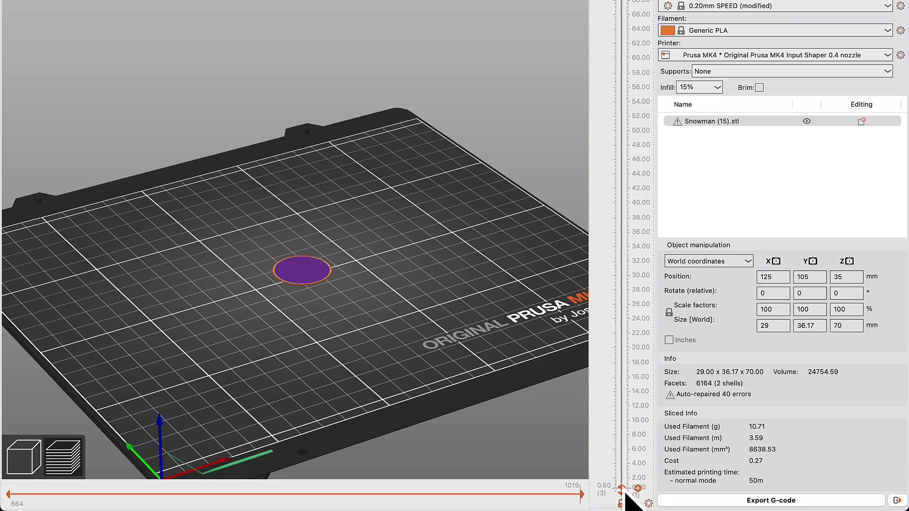
{"action": "left_click_drag", "start_coordinate": [625, 492], "coordinate": [627, 3]}
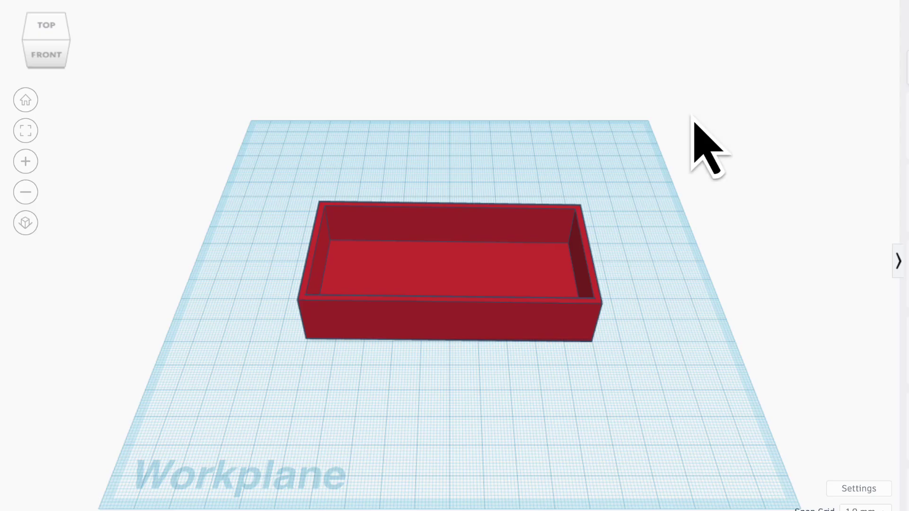
- Orbit the view down to a level front view of the open-topped box
{"action": "left_click_drag", "start_coordinate": [662, 337], "coordinate": [662, 323]}
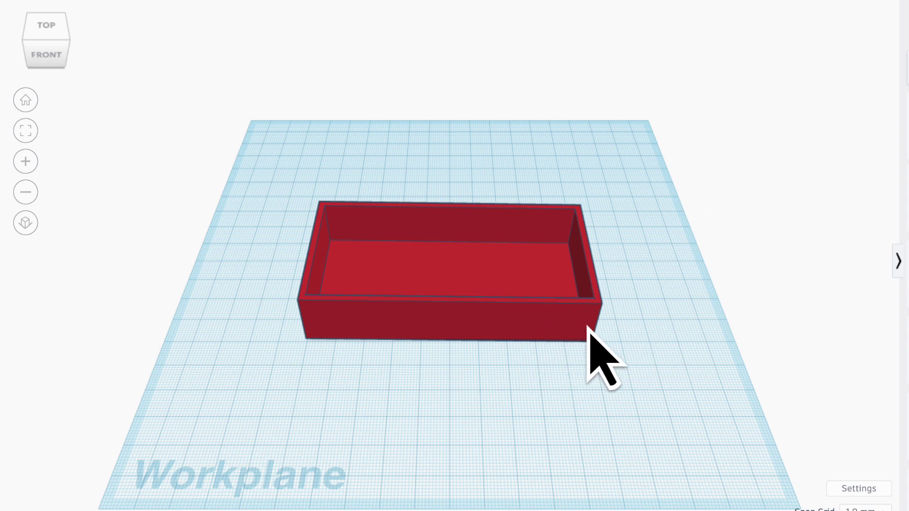
{"action": "right_click_drag", "start_coordinate": [587, 320], "coordinate": [606, 287]}
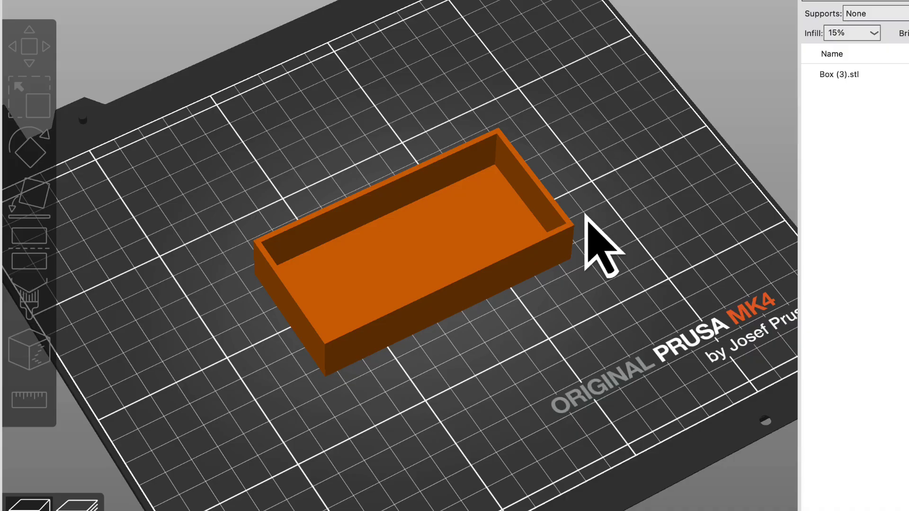
- Lay the box flat on its bottom face with Place on face
{"action": "left_click_drag", "start_coordinate": [497, 365], "coordinate": [436, 300]}
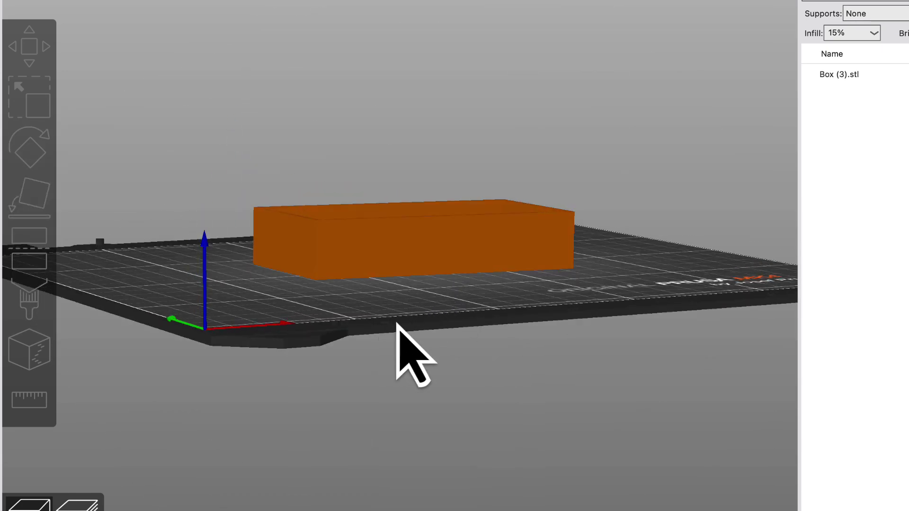
{"action": "key", "text": "0"}
{"action": "left_click", "coordinate": [291, 279]}
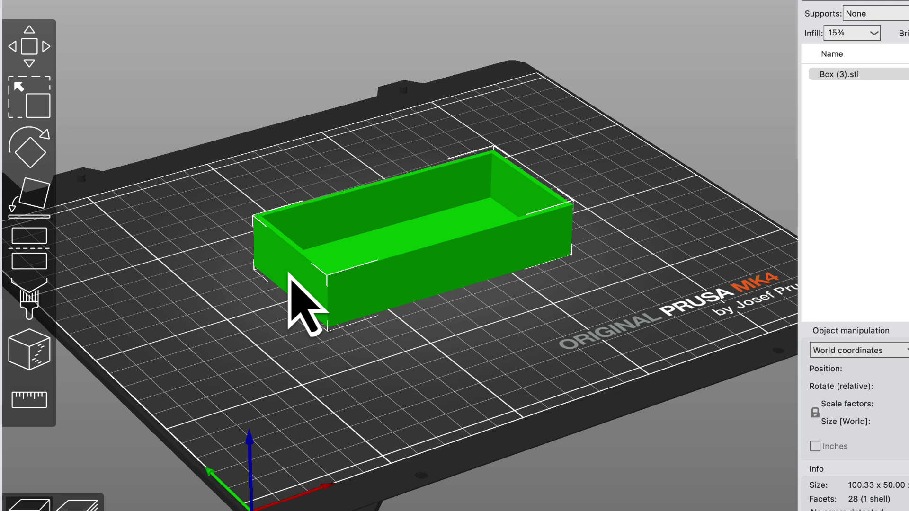
{"action": "left_click", "coordinate": [42, 208]}
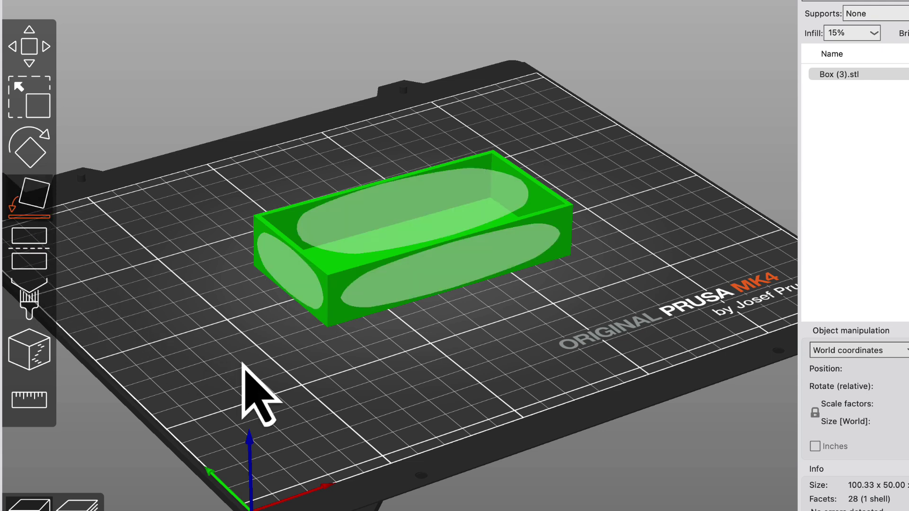
{"action": "left_click_drag", "start_coordinate": [253, 371], "coordinate": [270, 349]}
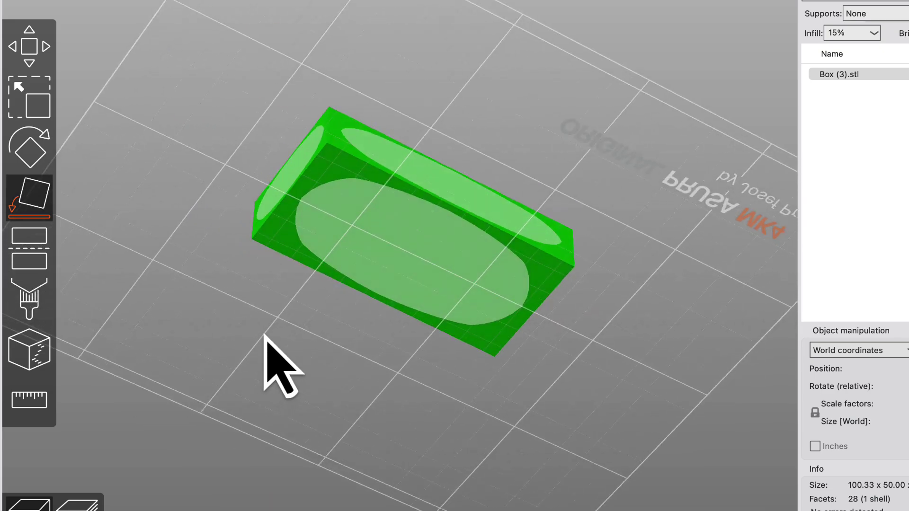
{"action": "left_click", "coordinate": [365, 235]}
- Slice the box and show only its first layer
{"action": "left_click_drag", "start_coordinate": [365, 172], "coordinate": [359, 147]}
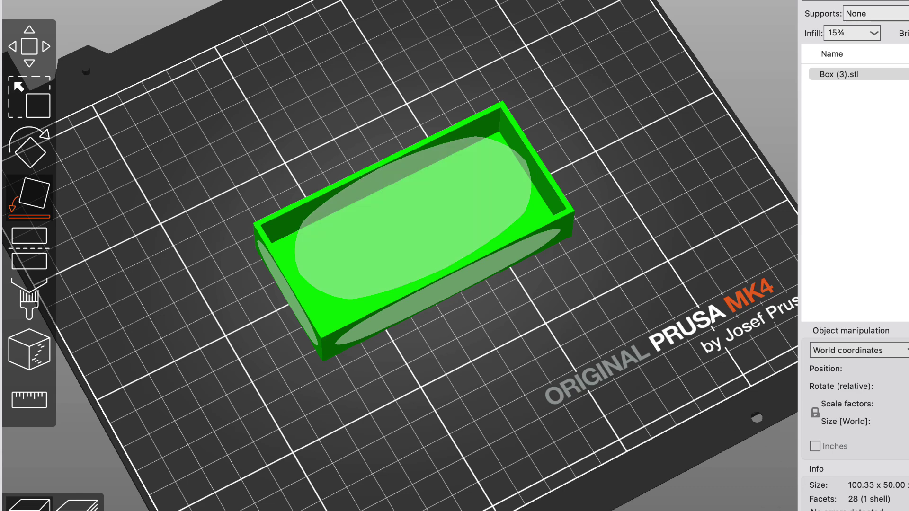
{"action": "left_click", "coordinate": [814, 498]}
{"action": "left_click_drag", "start_coordinate": [757, 5], "coordinate": [757, 499]}
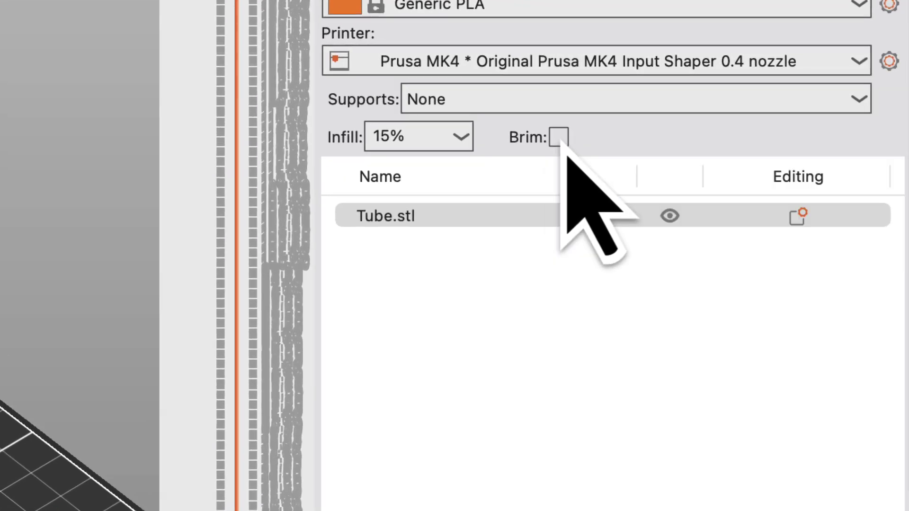
- Enable a brim for the tube and reslice it
{"action": "left_click", "coordinate": [559, 138]}
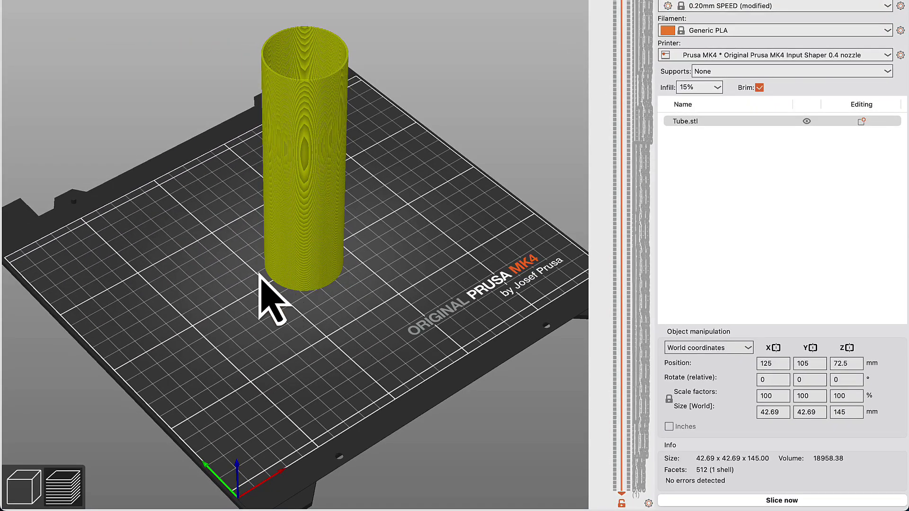
{"action": "left_click", "coordinate": [778, 500]}
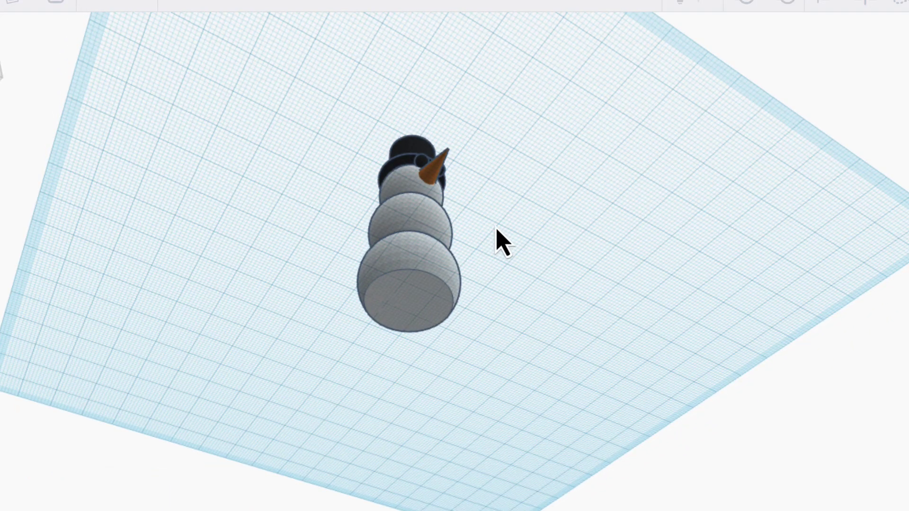
- Orbit from under the snowman's flat base up to a front view
{"action": "right_click_drag", "start_coordinate": [545, 169], "coordinate": [530, 308]}
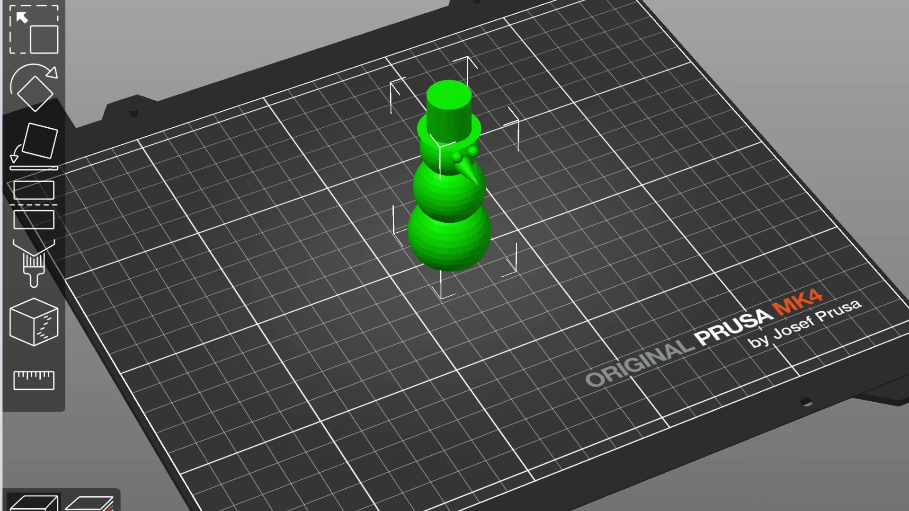
- Switch to Preview to see the corrected snowman's sliced toolpaths
{"action": "left_click", "coordinate": [89, 502]}
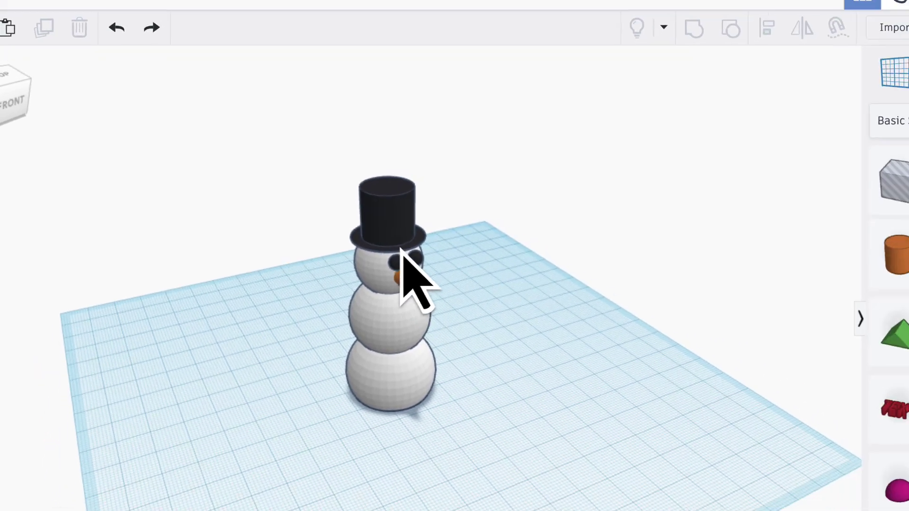
- Ungroup the hat and change the brim's 0.01 height value to 2
{"action": "left_click", "coordinate": [391, 237]}
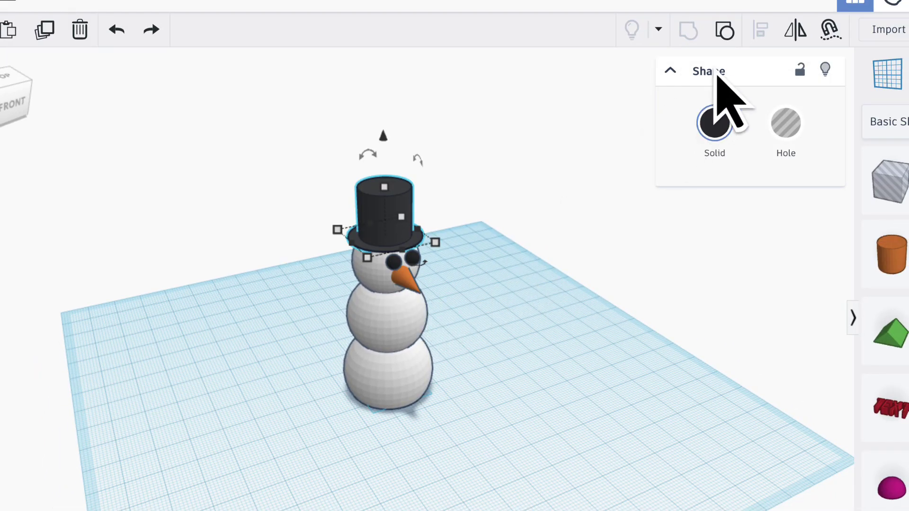
{"action": "left_click", "coordinate": [724, 29]}
{"action": "left_click", "coordinate": [501, 229]}
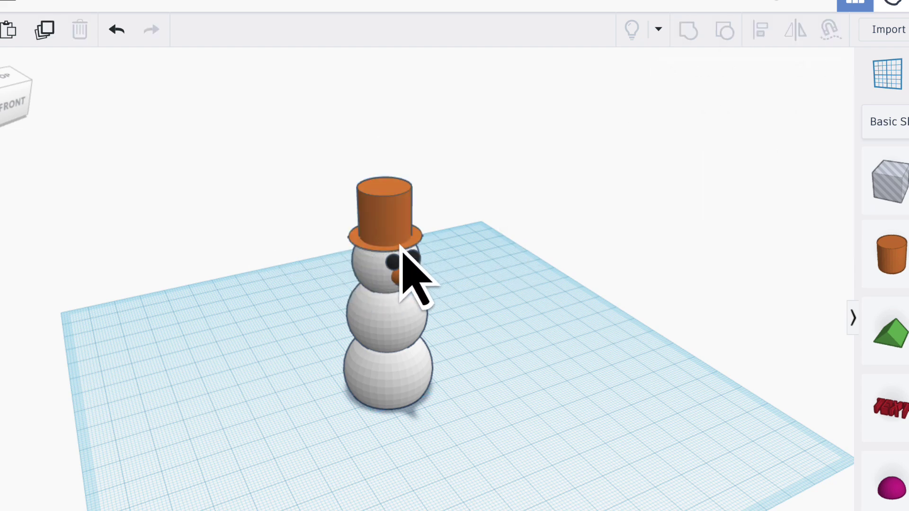
{"action": "left_click", "coordinate": [362, 246]}
{"action": "mouse_move", "coordinate": [387, 239]}
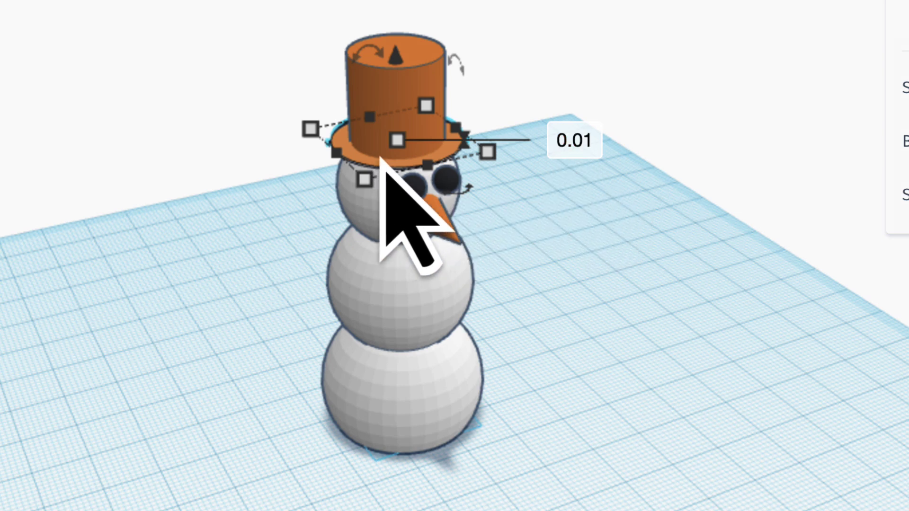
{"action": "left_click", "coordinate": [574, 153]}
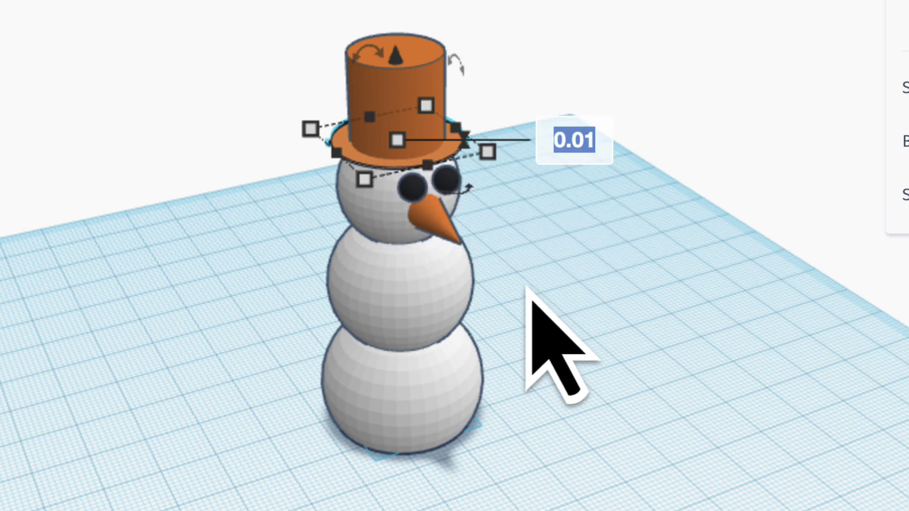
{"action": "type", "text": "2"}
{"action": "key", "text": "Return"}
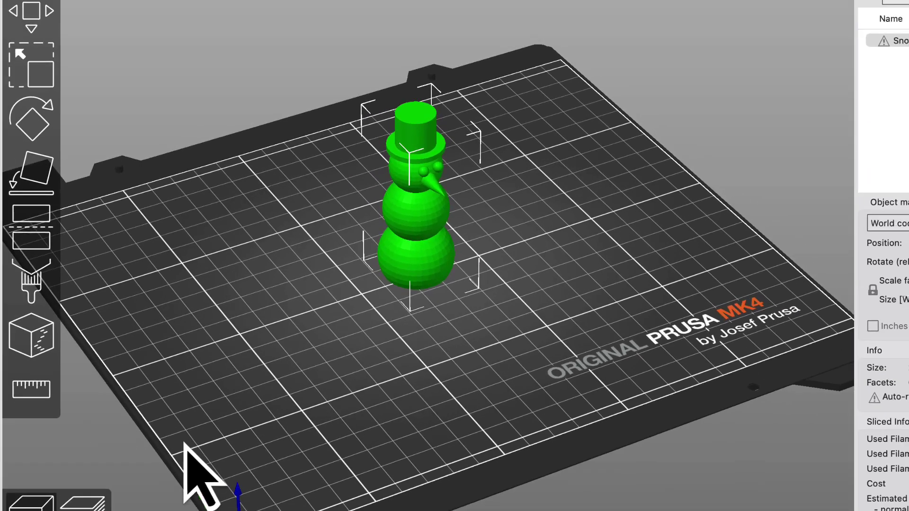
- Slice Snowman (18).stl with Ctrl+6 to show its layered preview
{"action": "key", "text": "ctrl+6"}
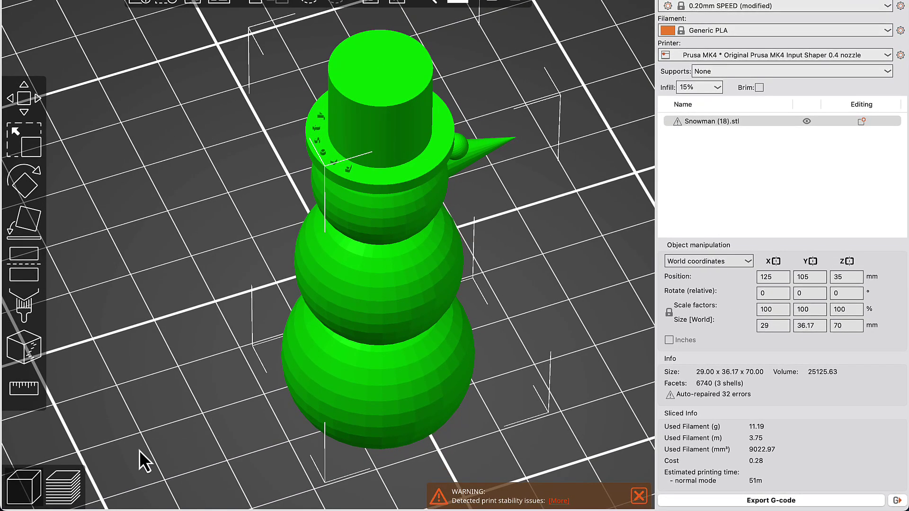
- Switch to the sliced layer Preview and zoom in on the snowman's hat brim
{"action": "left_click", "coordinate": [70, 489]}
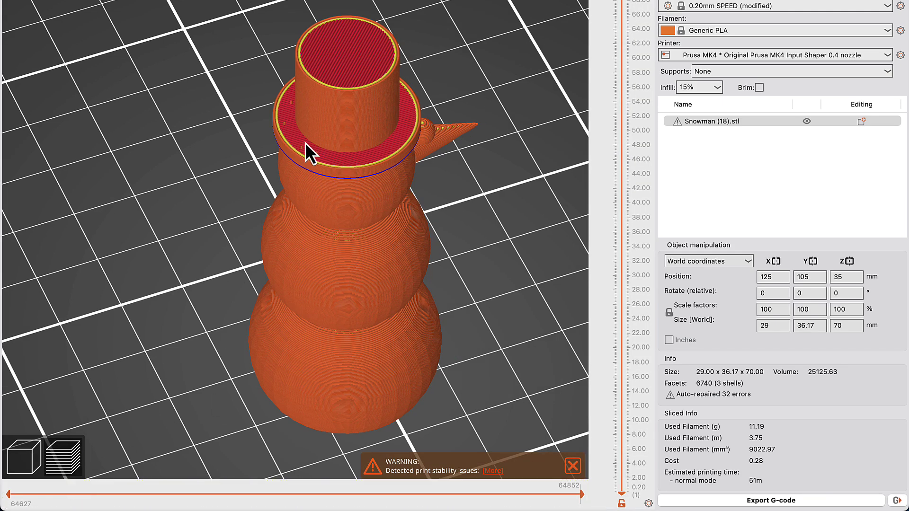
{"action": "scroll", "coordinate": [298, 133], "scroll_direction": "up", "scroll_amount": 4}
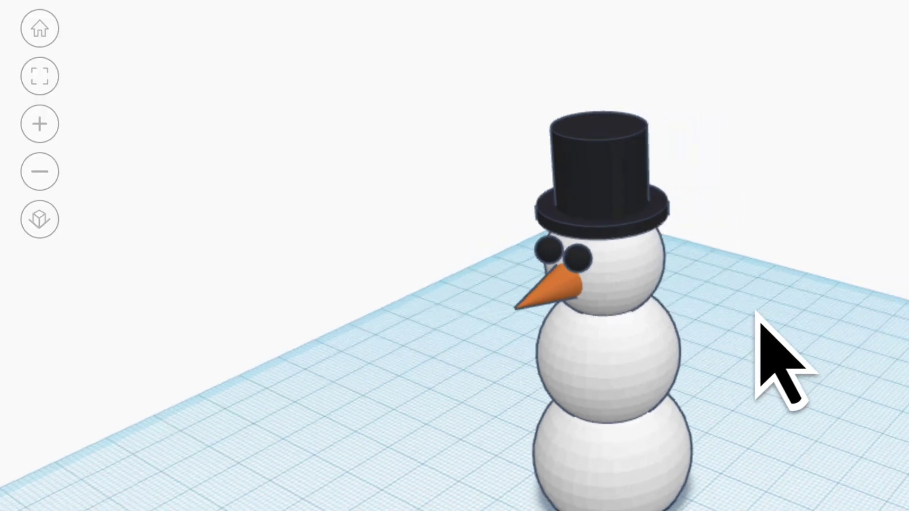
- Orbit and zoom to view the snowman's head and eyes from the right side
{"action": "right_click_drag", "start_coordinate": [747, 315], "coordinate": [498, 233]}
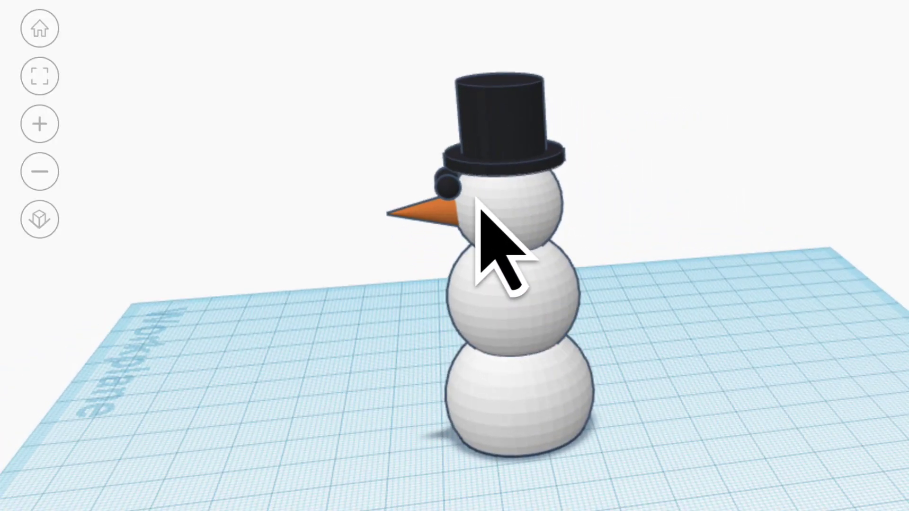
{"action": "scroll", "coordinate": [476, 201], "scroll_direction": "up", "scroll_amount": 10}
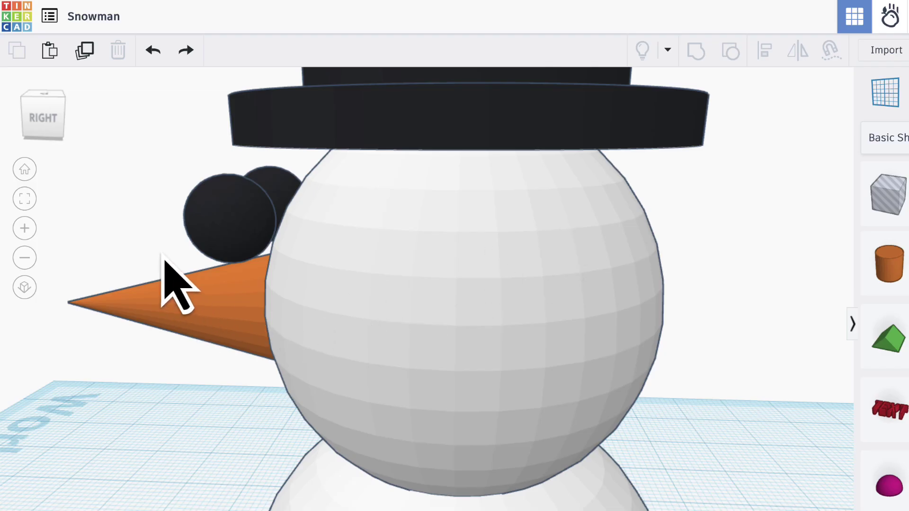
- Select both eye spheres, nudge them right against the face, then view the snowman from the front
{"action": "left_click", "coordinate": [224, 213]}
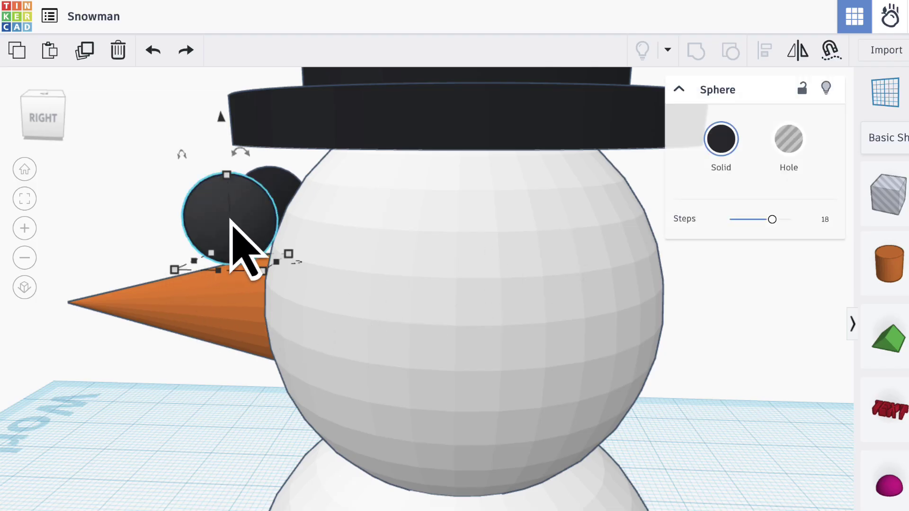
{"action": "left_click", "coordinate": [286, 191], "text": "shift"}
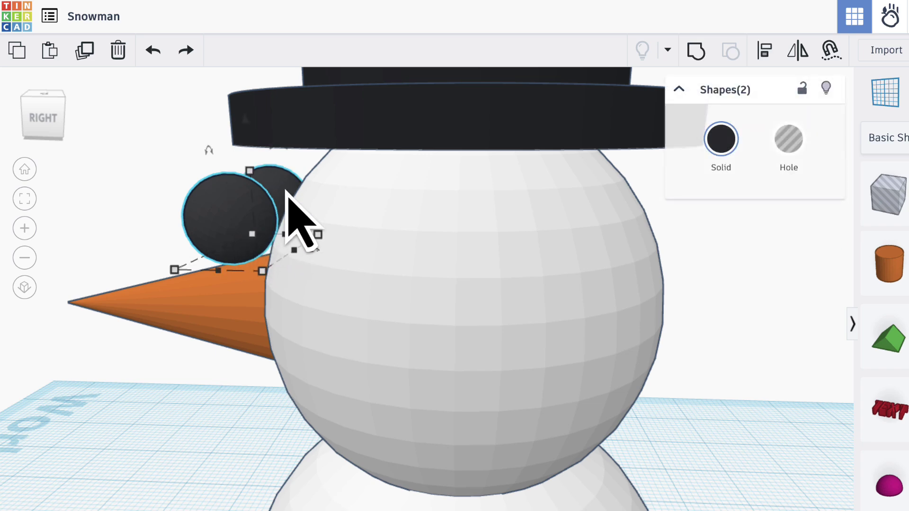
{"action": "key", "text": "Right"}
{"action": "key", "text": "Right"}
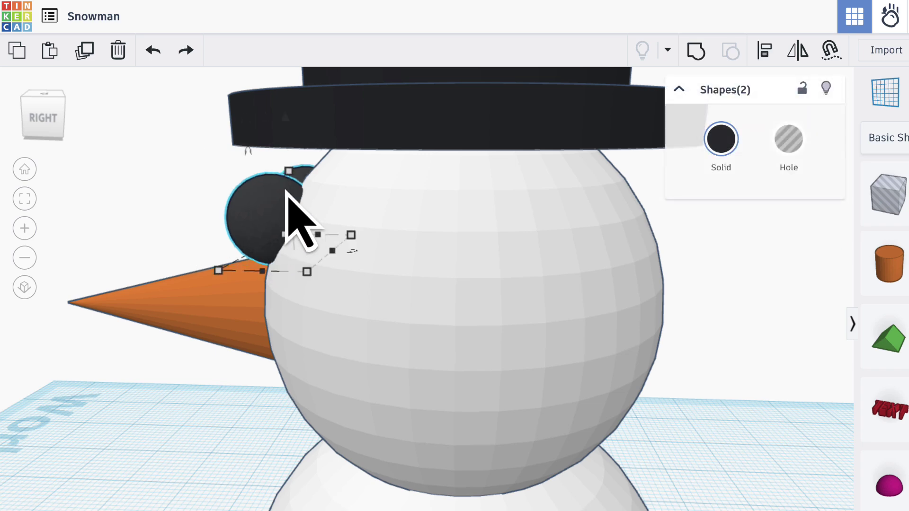
{"action": "right_click_drag", "start_coordinate": [259, 209], "coordinate": [270, 244]}
{"action": "right_click_drag", "start_coordinate": [186, 259], "coordinate": [416, 243]}
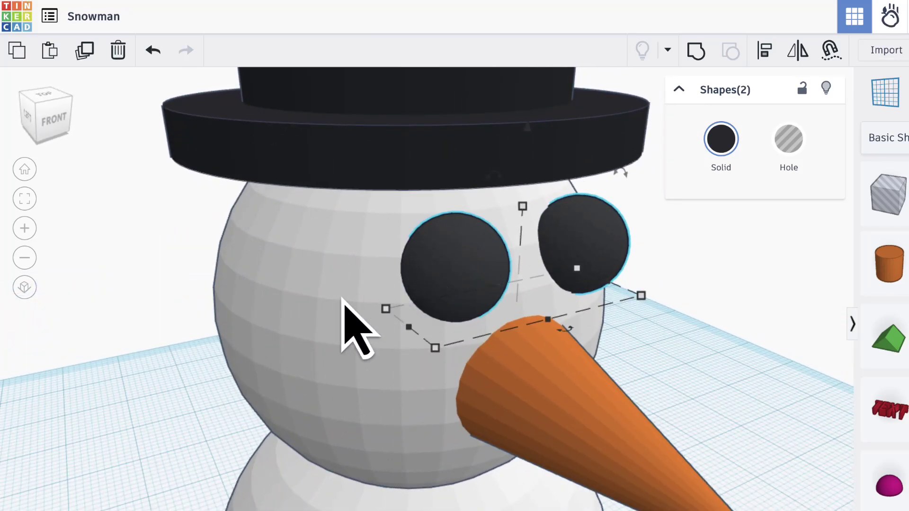
- Orbit and zoom around the sliced Snowman (19).stl preview to inspect the attached eyes
{"action": "right_click_drag", "start_coordinate": [341, 324], "coordinate": [428, 285]}
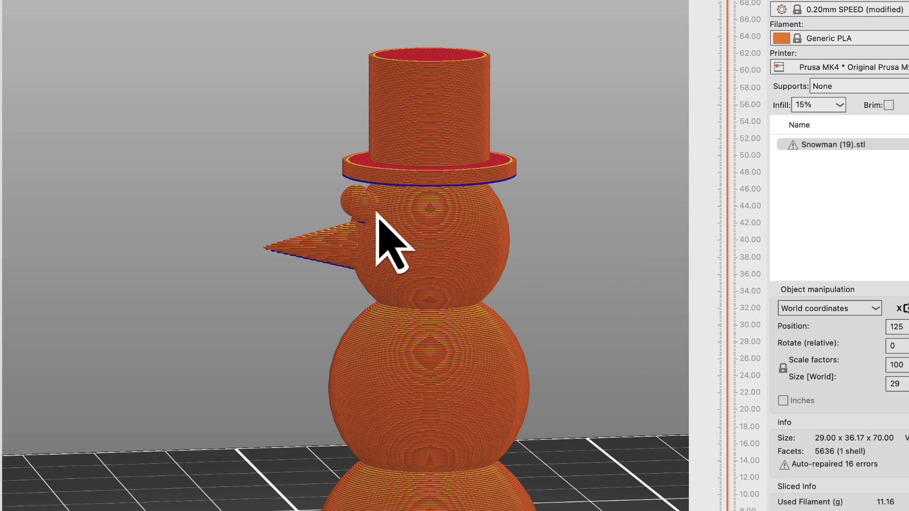
{"action": "scroll", "coordinate": [361, 213], "scroll_direction": "down", "scroll_amount": 3}
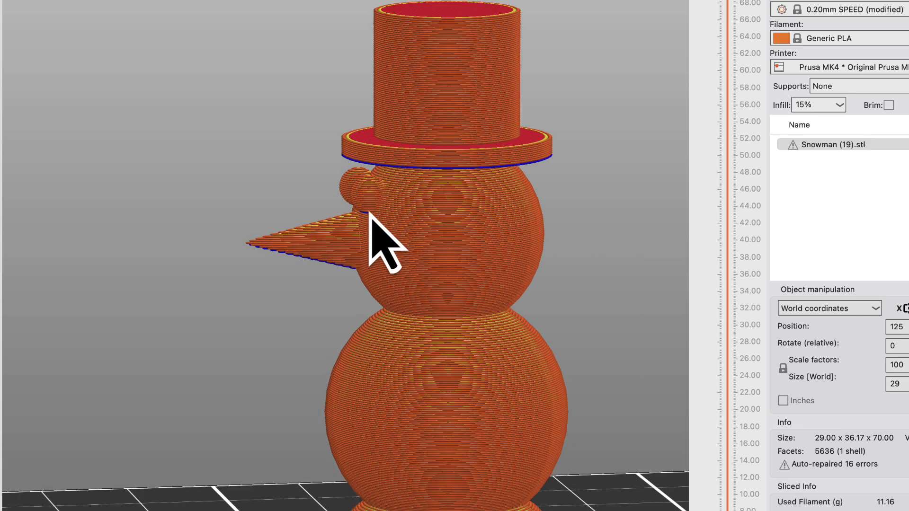
{"action": "scroll", "coordinate": [325, 196], "scroll_direction": "up", "scroll_amount": 5}
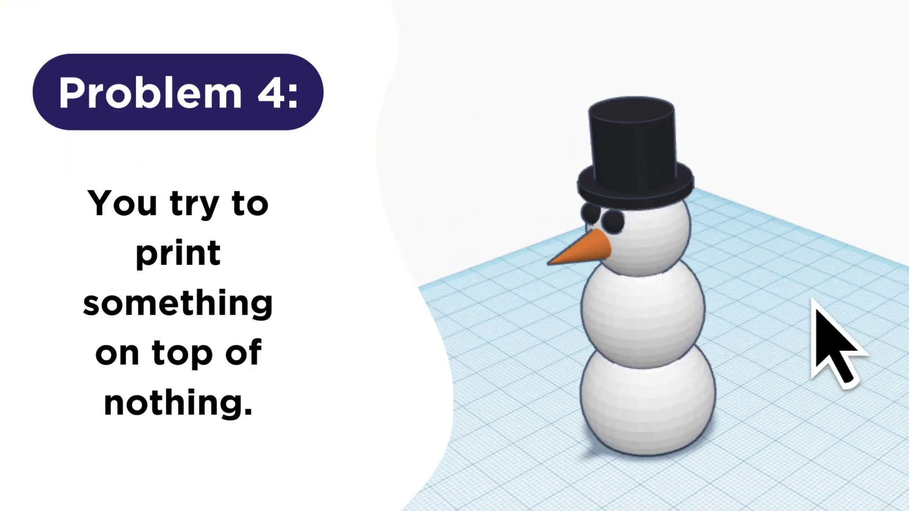
{"action": "right_click_drag", "start_coordinate": [809, 304], "coordinate": [629, 286]}
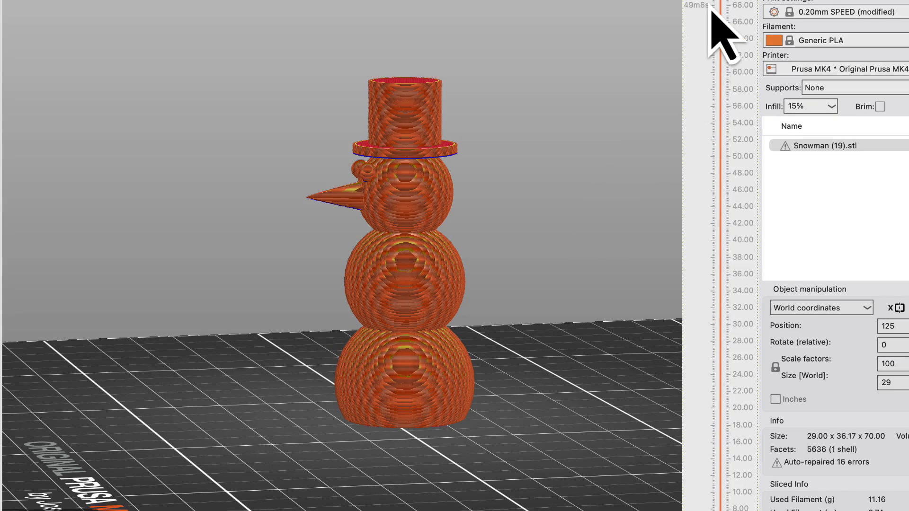
{"action": "left_click_drag", "start_coordinate": [722, 3], "coordinate": [726, 192]}
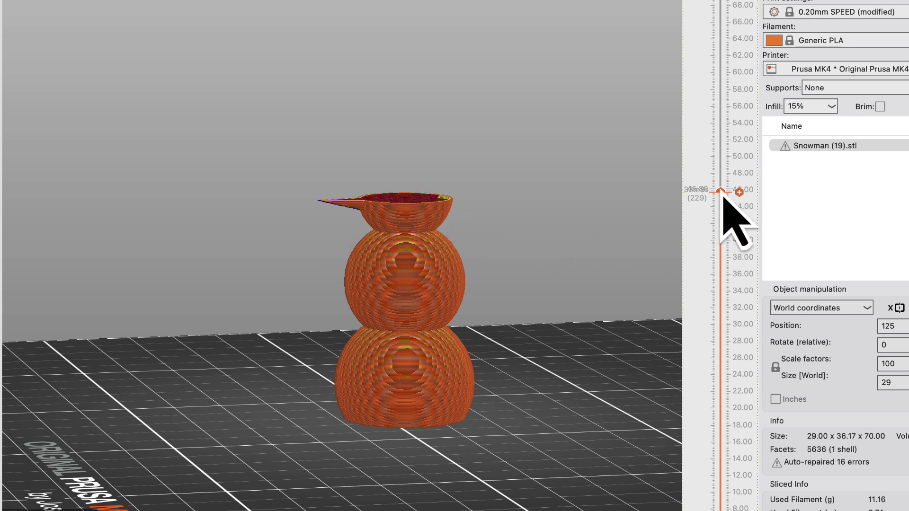
{"action": "left_click_drag", "start_coordinate": [722, 195], "coordinate": [717, 3]}
{"action": "left_click_drag", "start_coordinate": [527, 253], "coordinate": [497, 198]}
{"action": "left_click_drag", "start_coordinate": [453, 152], "coordinate": [477, 168]}
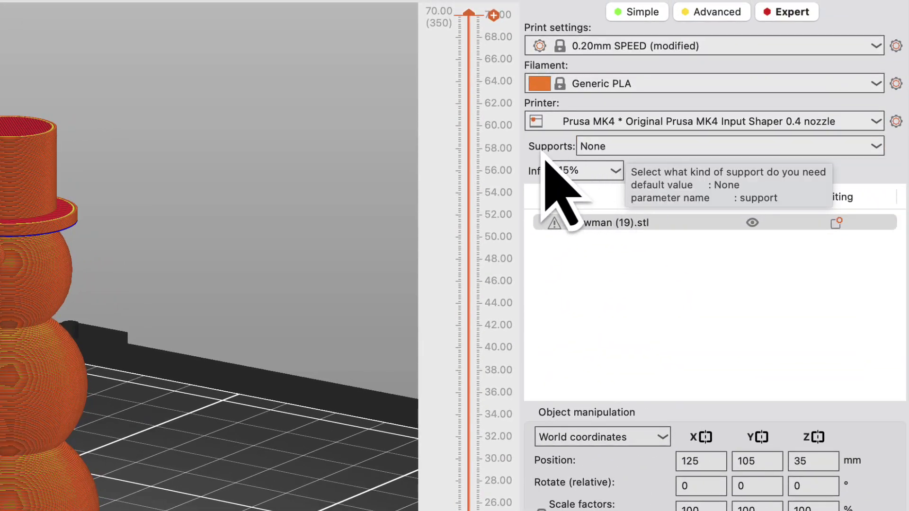
- Set Supports to Everywhere and inspect the resulting tree supports from several angles
{"action": "left_click", "coordinate": [611, 151]}
{"action": "left_click", "coordinate": [614, 212]}
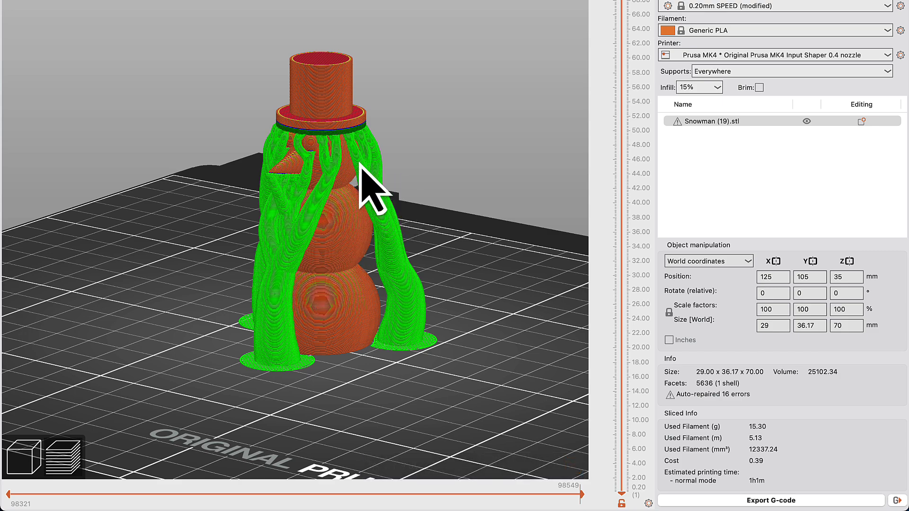
{"action": "left_click_drag", "start_coordinate": [441, 156], "coordinate": [422, 149]}
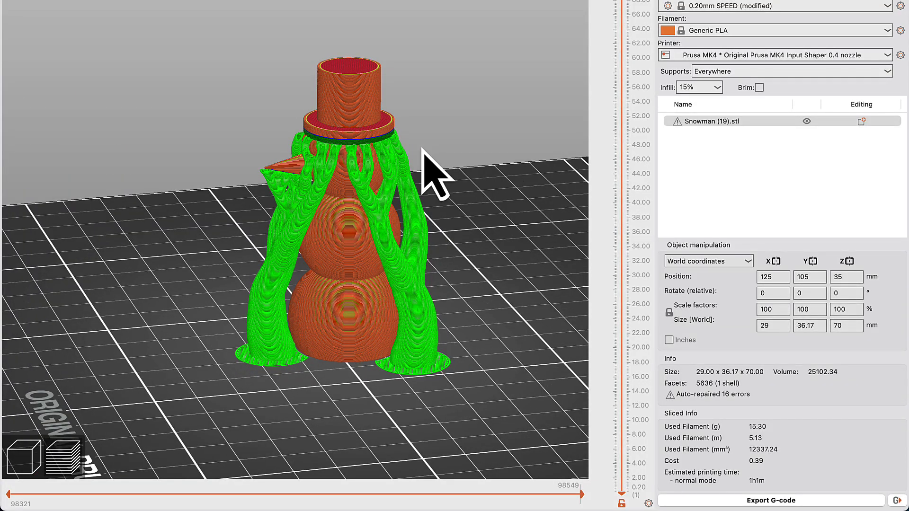
{"action": "mouse_move", "coordinate": [423, 148]}
{"action": "left_mouse_down"}
{"action": "mouse_move", "coordinate": [458, 142]}
{"action": "mouse_move", "coordinate": [418, 150]}
{"action": "mouse_move", "coordinate": [419, 163]}
{"action": "left_mouse_up"}
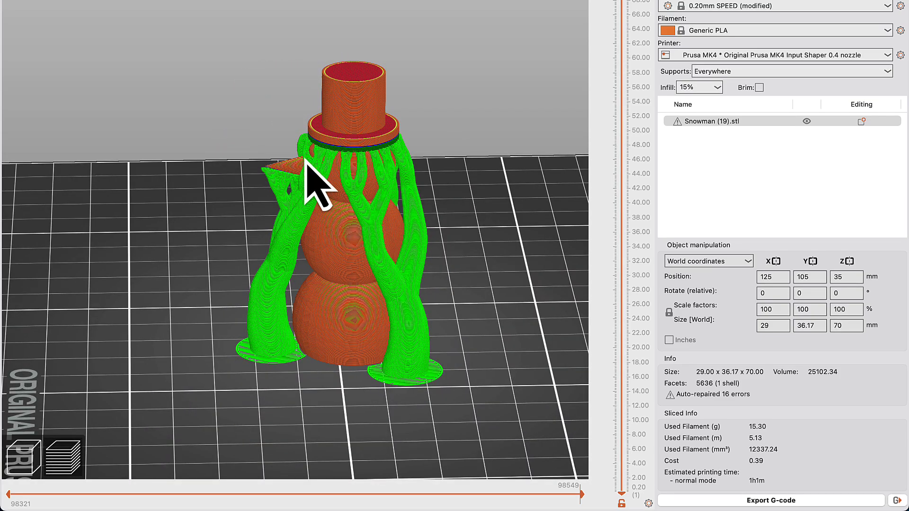